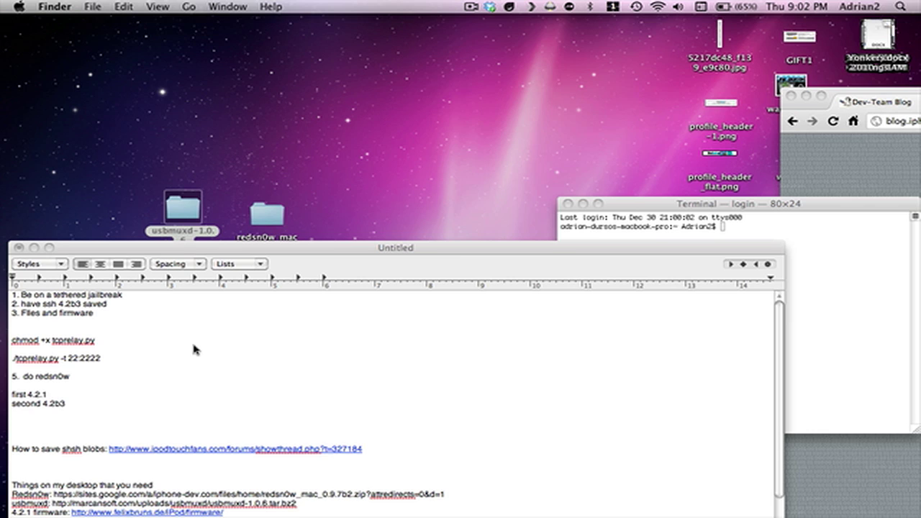
- Open TinyUmbrella and point out the iPad's saved 3.2.2 and 4.2b3 SHSH blobs
mouse_move(469, 513)
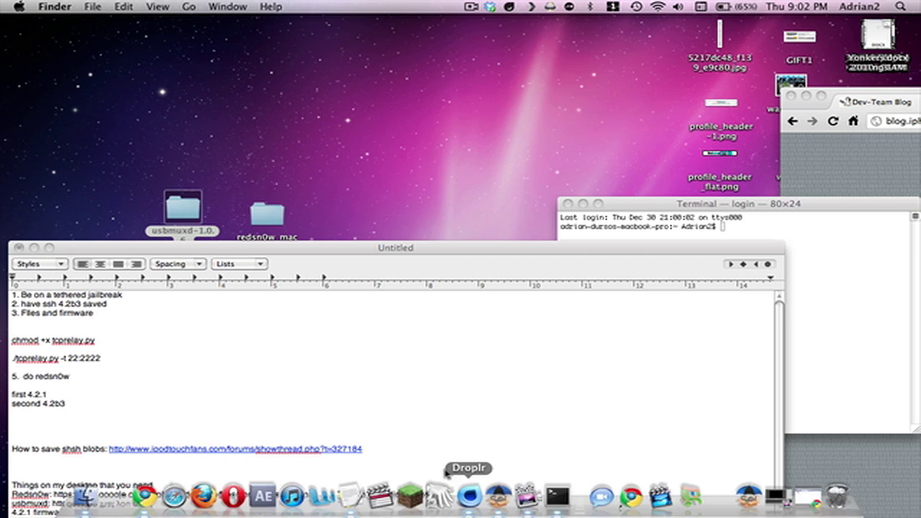
click(502, 504)
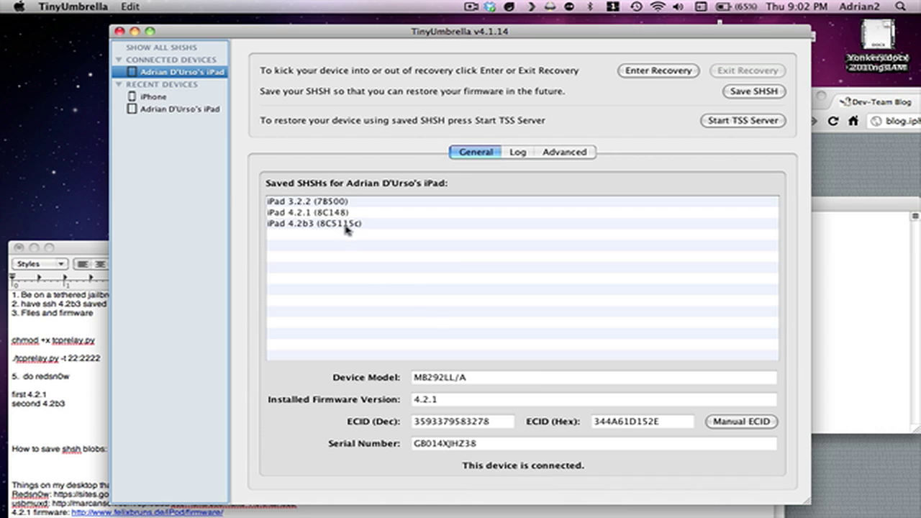
click(333, 203)
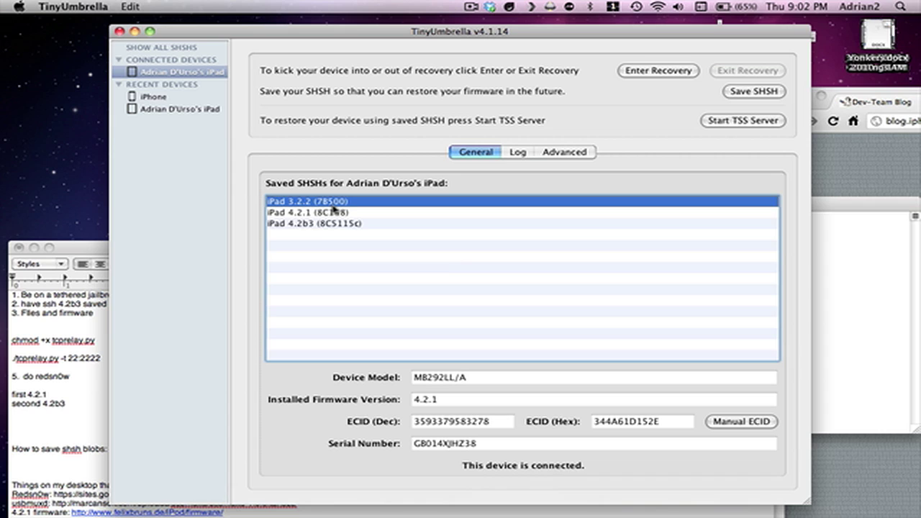
click(333, 223)
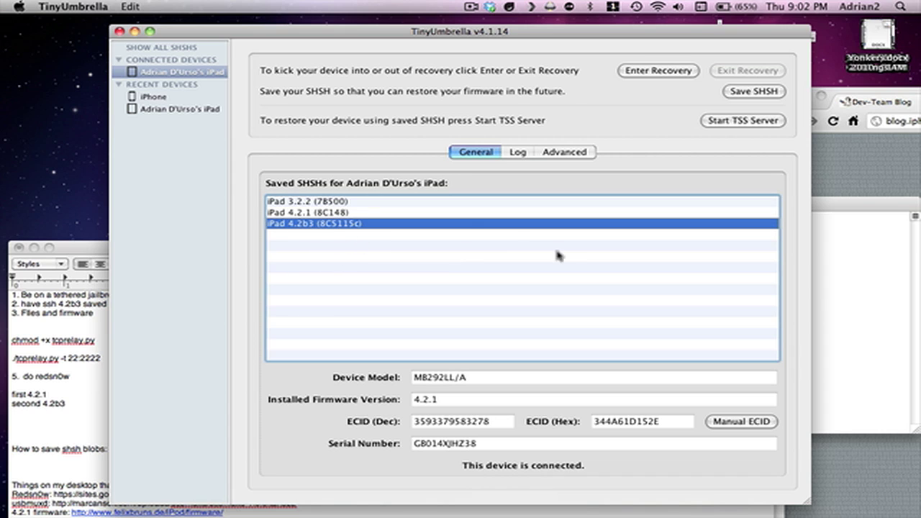
- Bring Terminal forward, then show the desktop's usbmuxd-1.0.6, redsn0w and firmware files
click(832, 287)
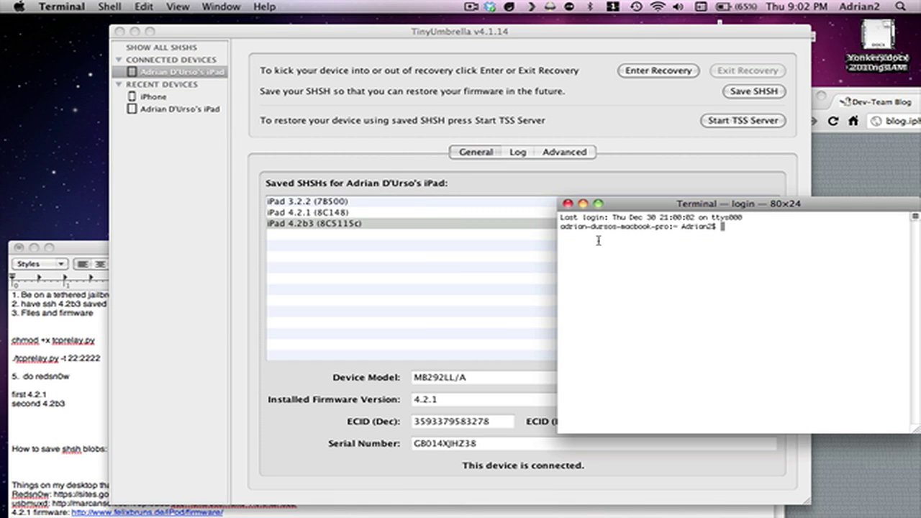
key(F11)
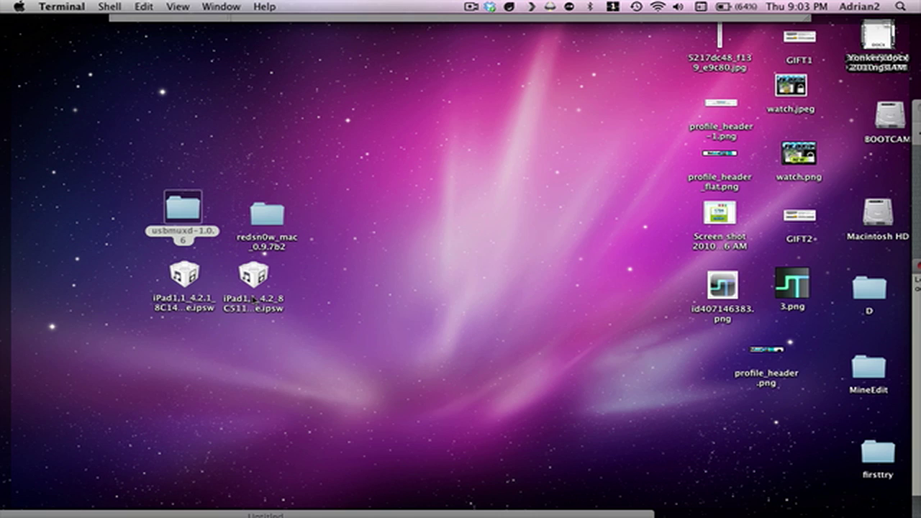
- Restore the TinyUmbrella, Terminal and TextEdit windows over the desktop
key(super+Tab)
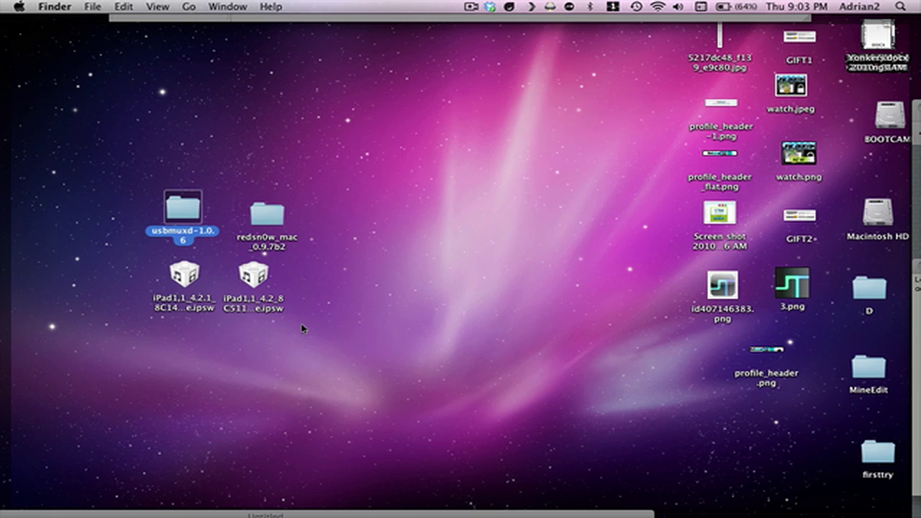
key(F11)
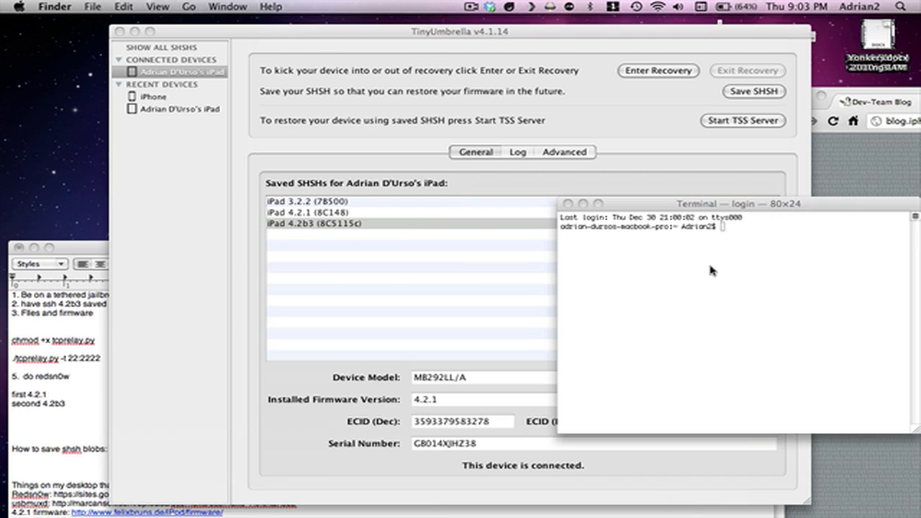
- Start a cd command in Terminal, completing it to Desktop/ while checking folder names
click(756, 251)
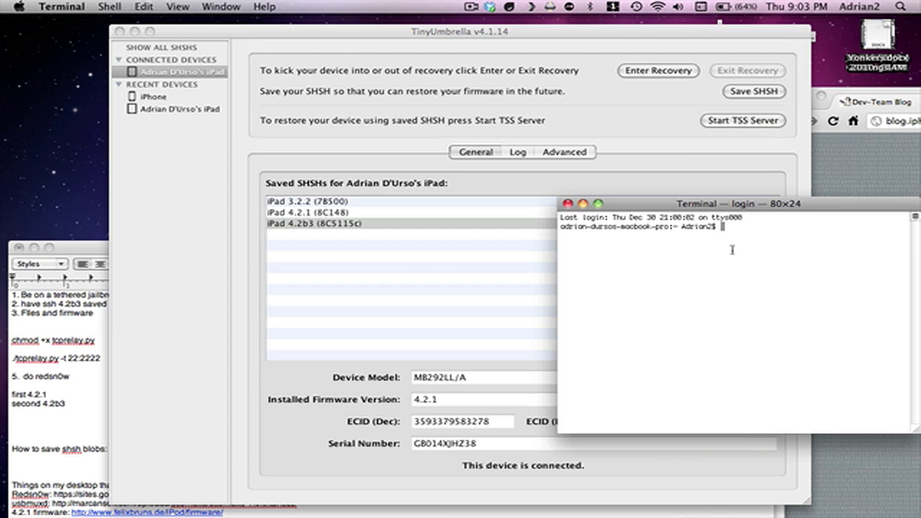
text(cd Des)
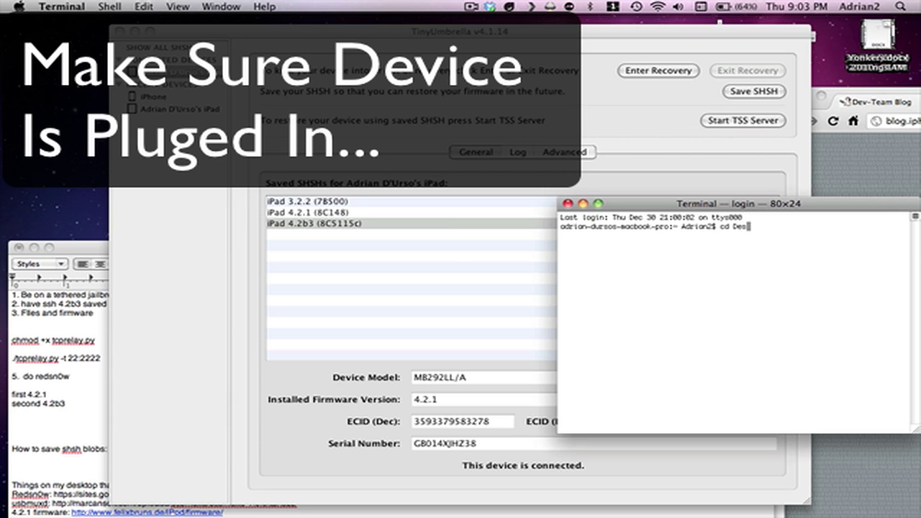
key(Tab)
key(F11)
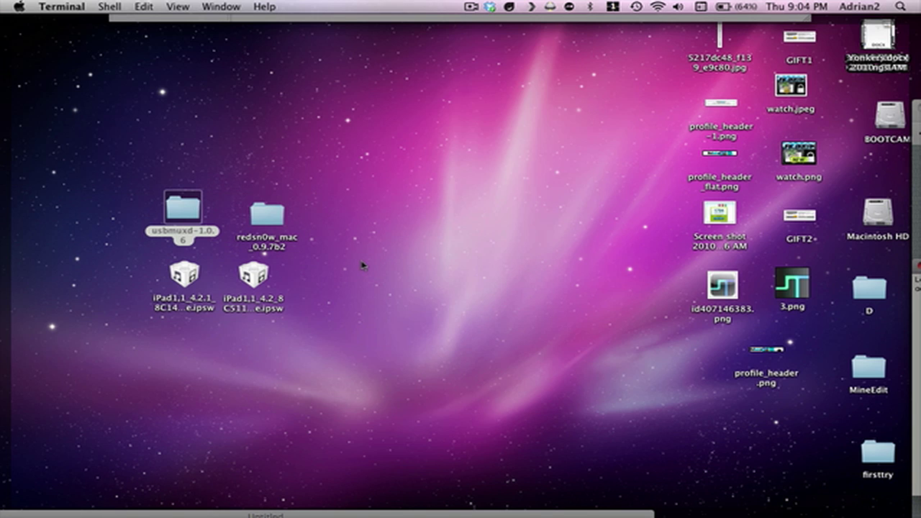
key(F11)
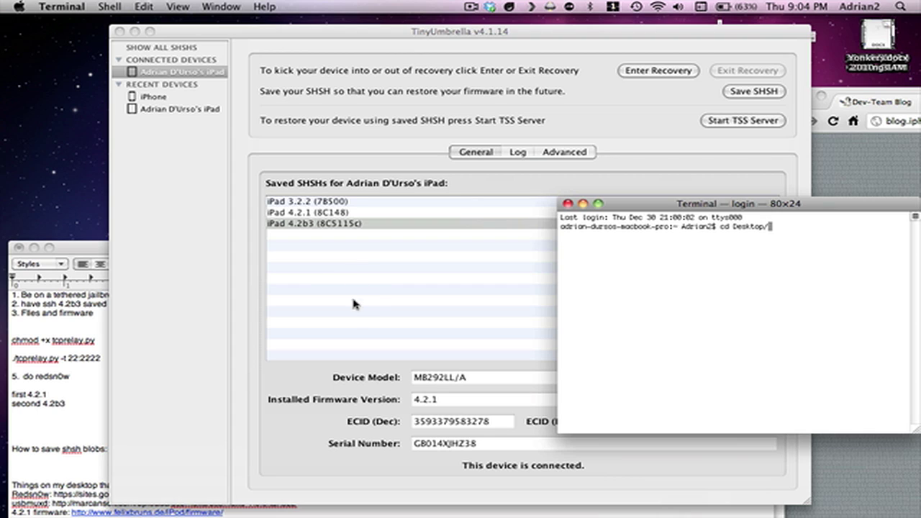
key(F11)
key(F11)
- Finish the path to usbmuxd-1.0.6/python-client, run it, and return to the notes
text(us)
key(Tab)
text(py)
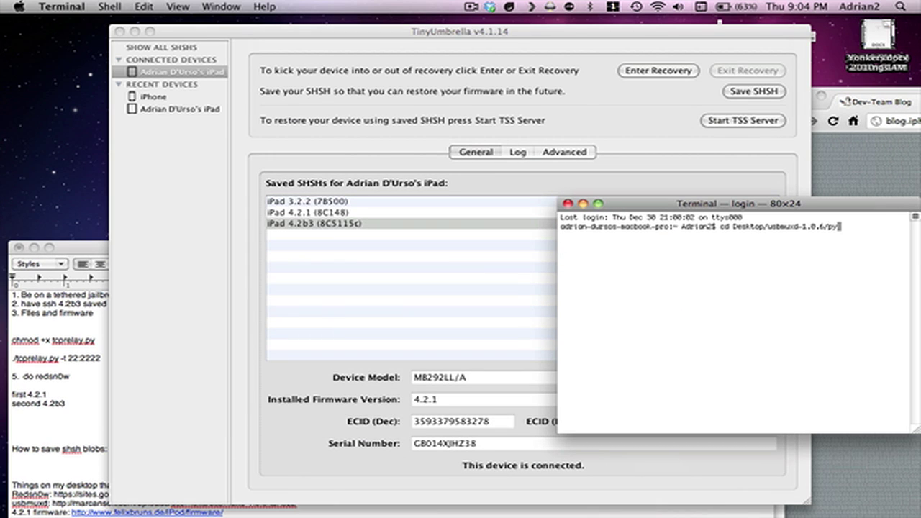
key(Tab)
key(Return)
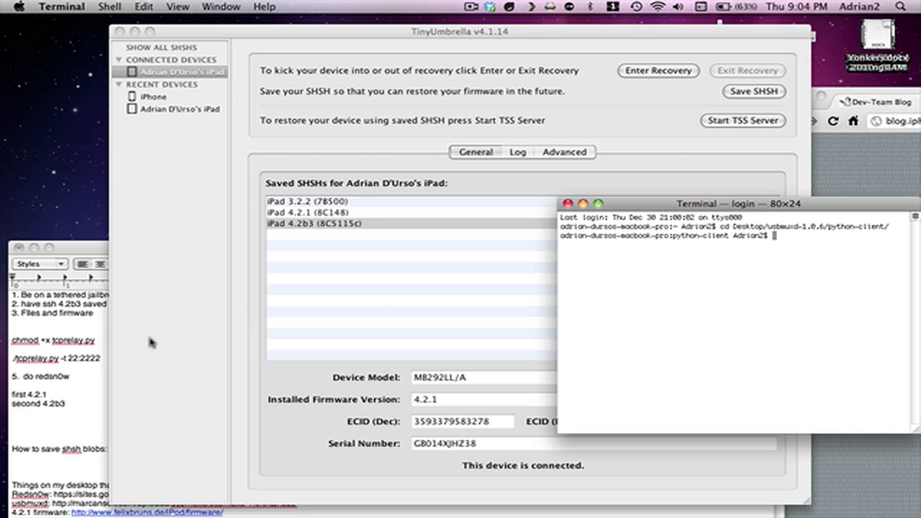
click(72, 352)
- Copy 'chmod +x tcprelay.py' from the notes and run it in Terminal
drag(96, 340, 11, 340)
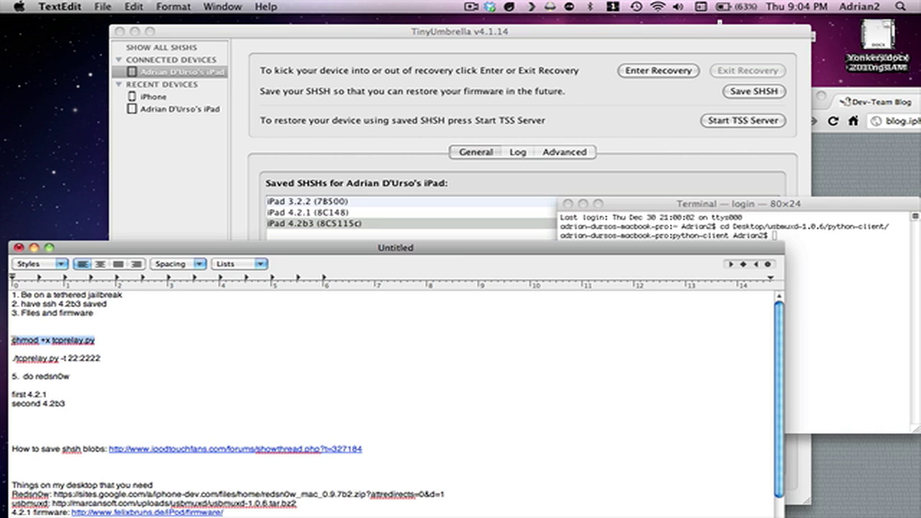
key(super+c)
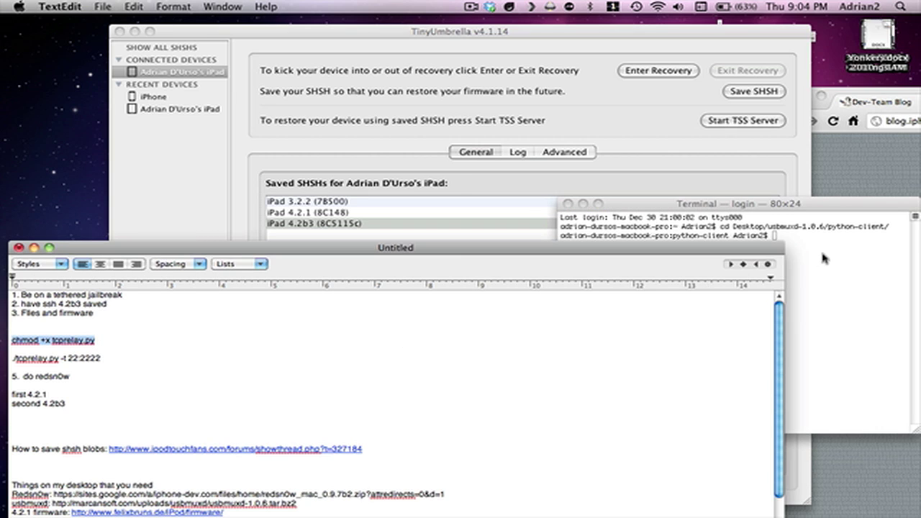
click(824, 258)
key(super+v)
key(Return)
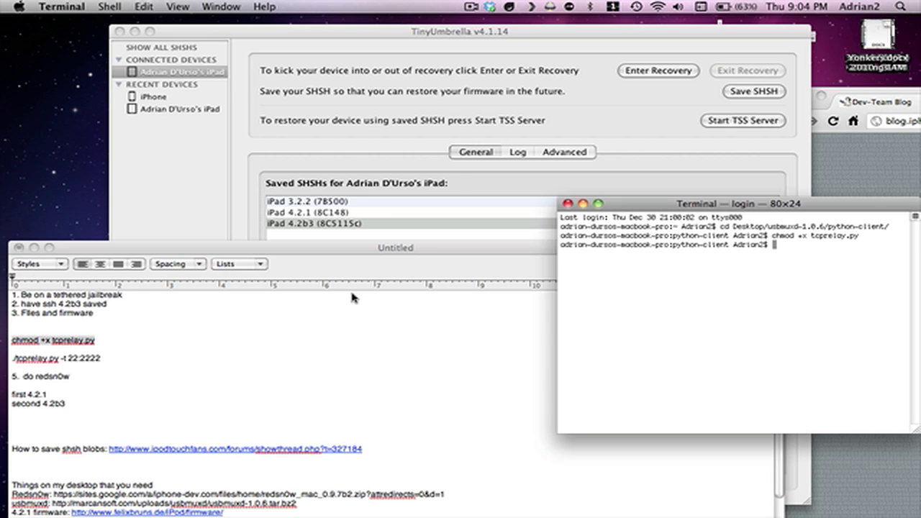
- Run './tcprelay.py -t 22:2222' in Terminal to forward port 2222
click(80, 335)
drag(112, 358, 13, 358)
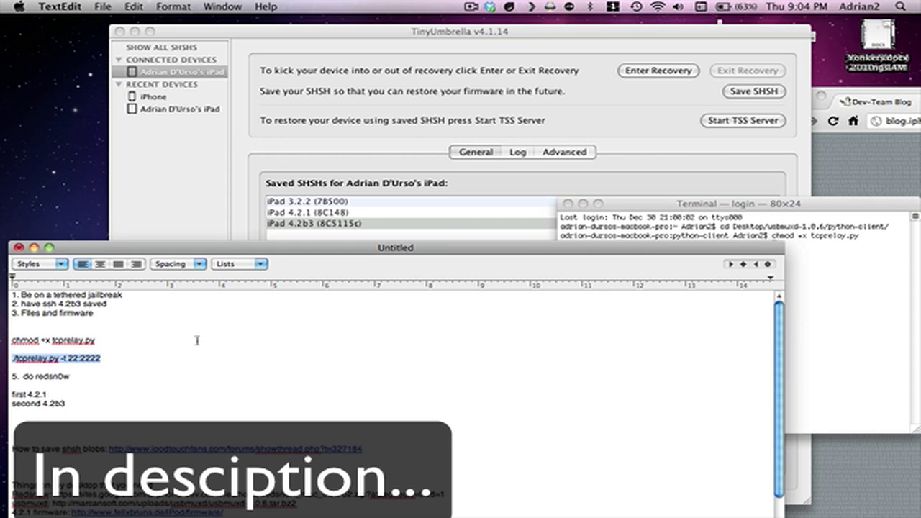
click(815, 306)
key(super+v)
key(Return)
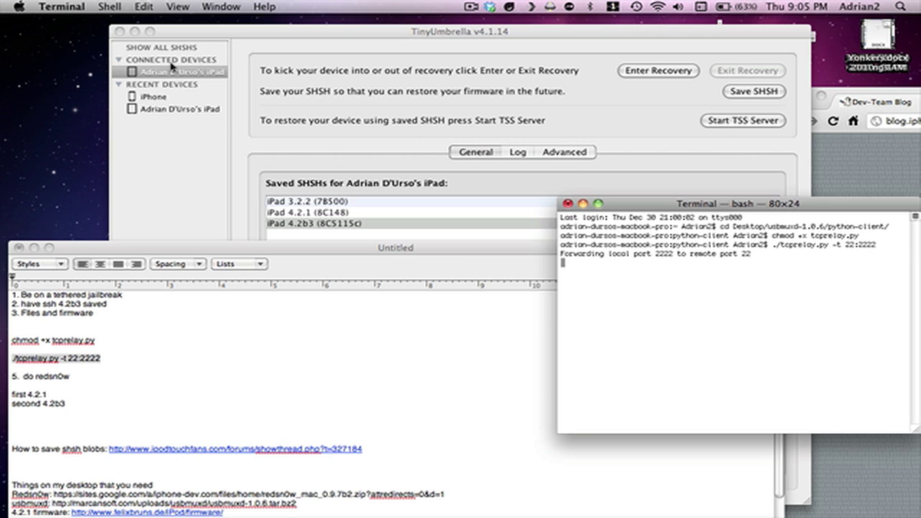
- Minimize TinyUmbrella and the notes, then open the redsn0w_mac_0.9.7b2 folder
click(135, 31)
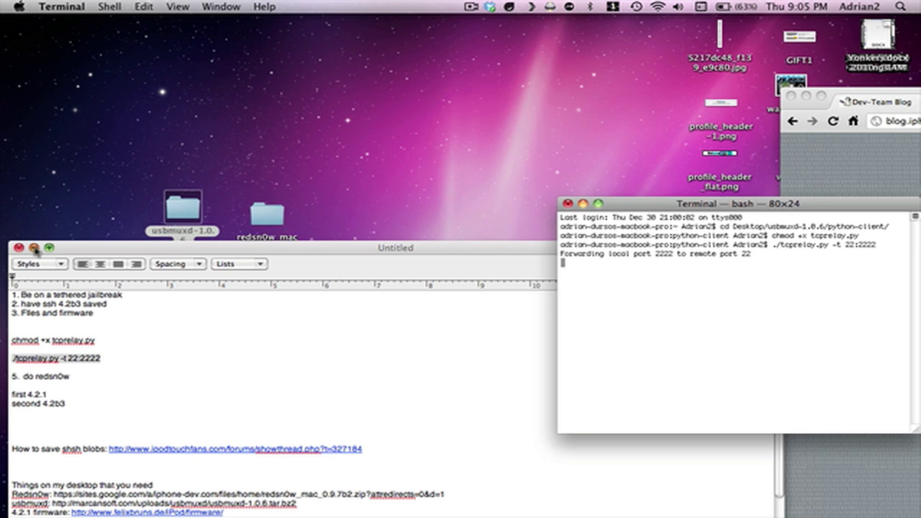
click(32, 248)
click(269, 224)
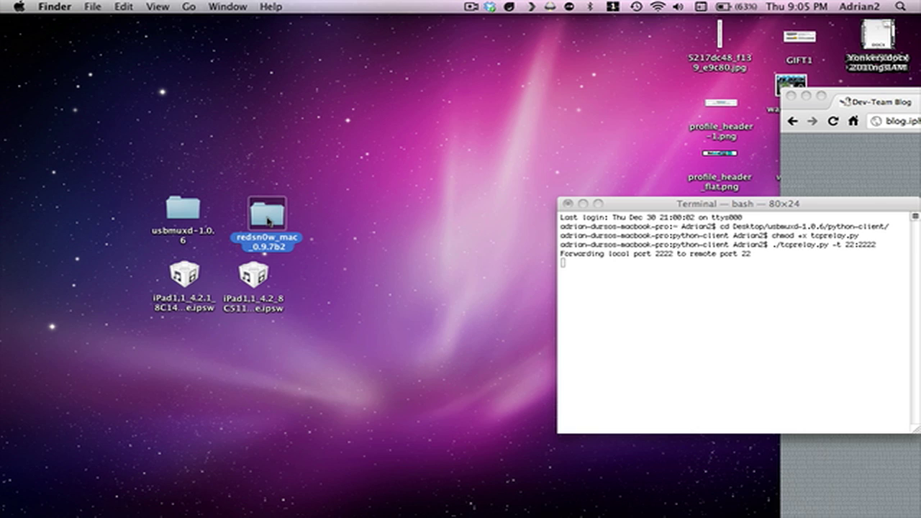
right_click(270, 223)
click(285, 223)
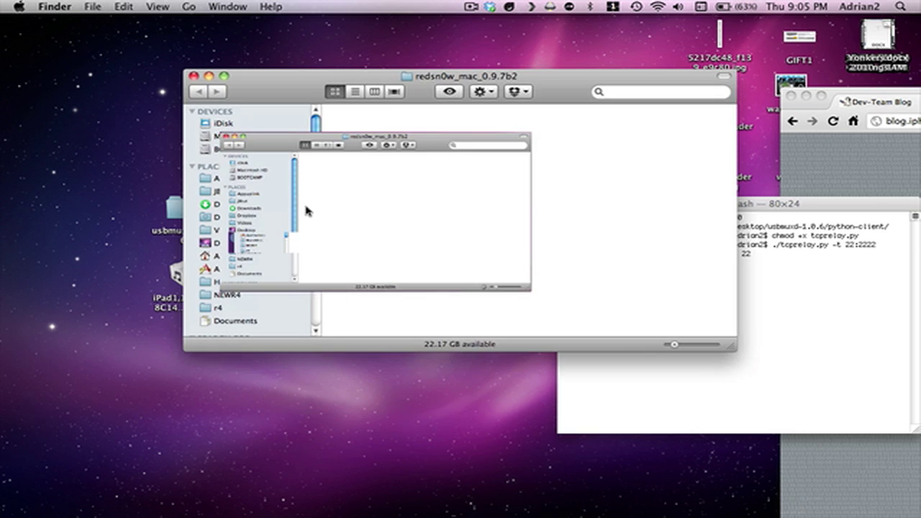
- Launch the redsn0w application, confirming the downloaded-from-the-Internet warning
click(522, 134)
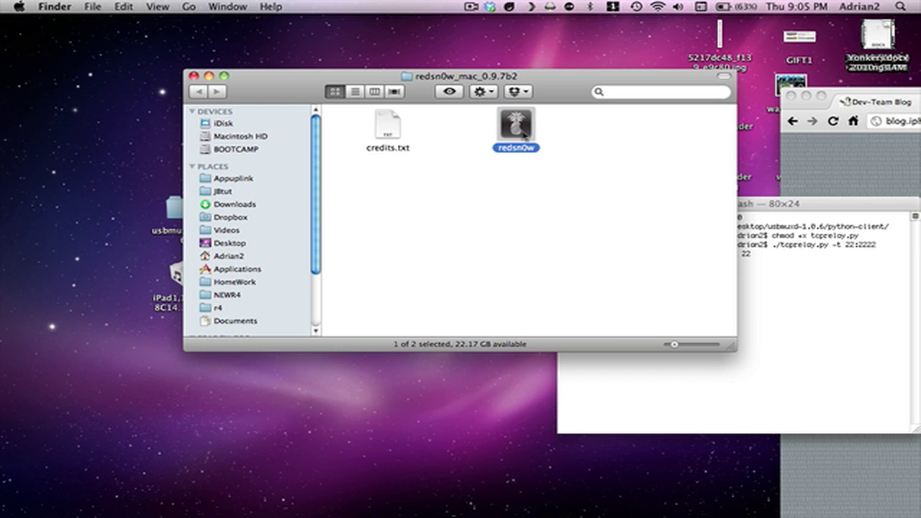
click(539, 164)
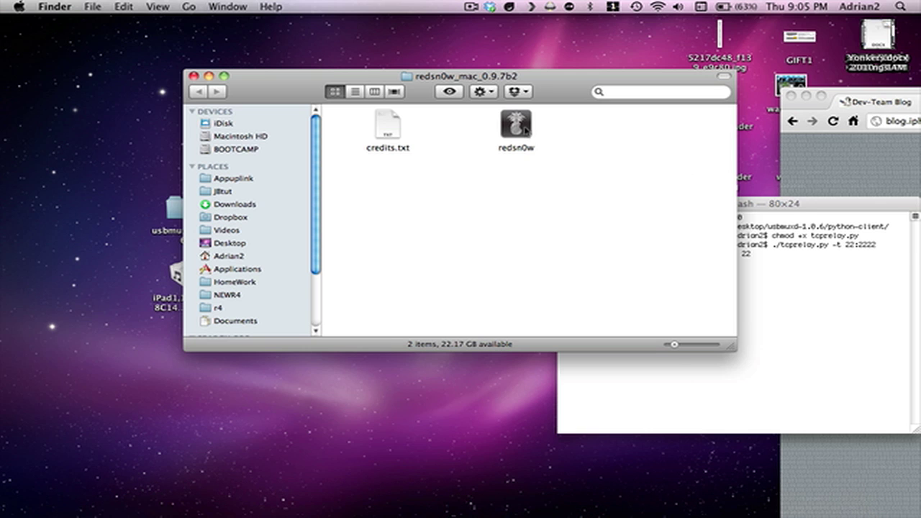
right_click(528, 130)
click(531, 133)
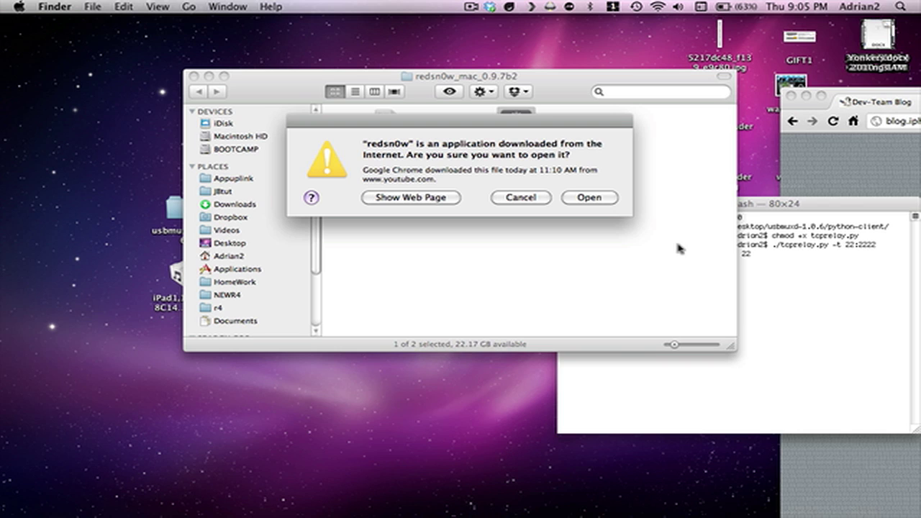
click(591, 197)
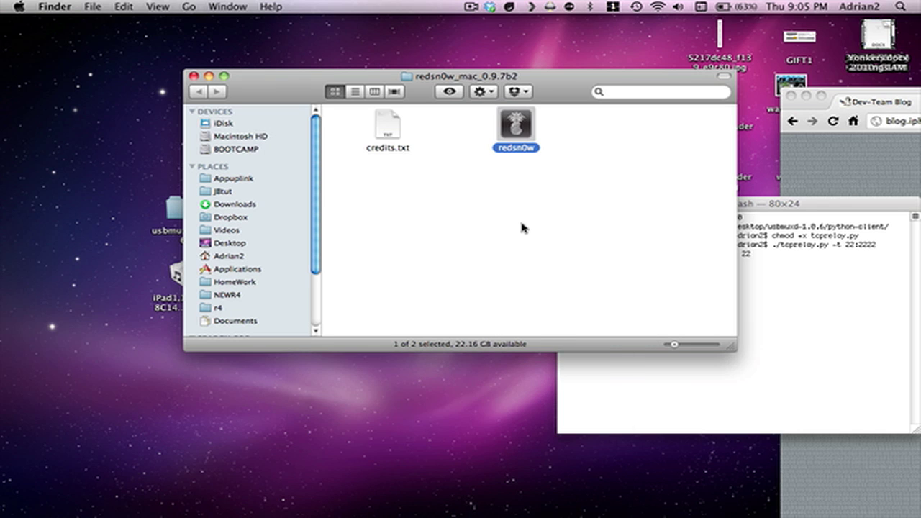
- Browse the Desktop sorted by date modified and load iPad1,1_4.2.1_8C148_Restore.ipsw
click(487, 409)
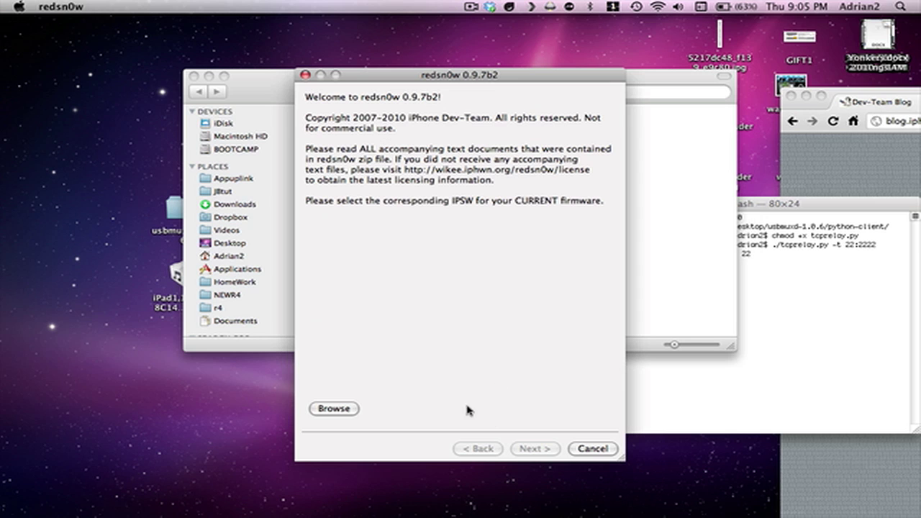
click(342, 411)
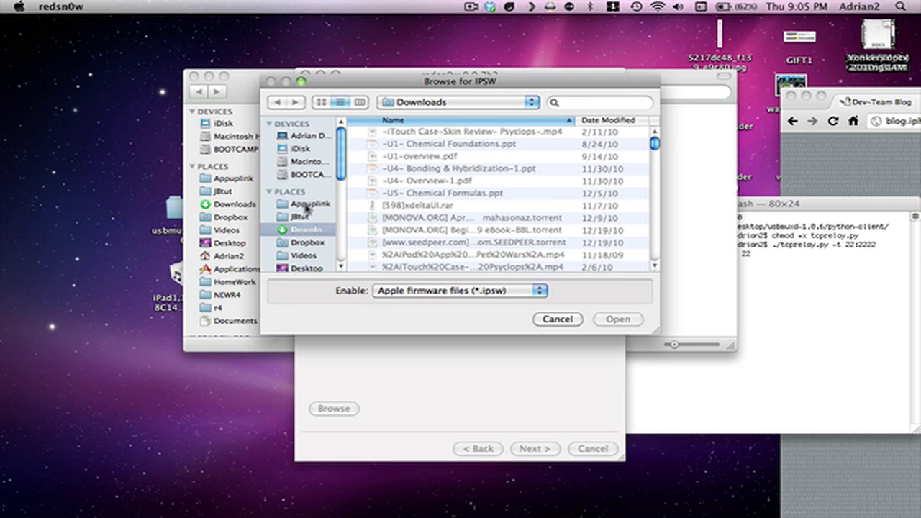
click(300, 268)
scroll(388, 164, down, 10)
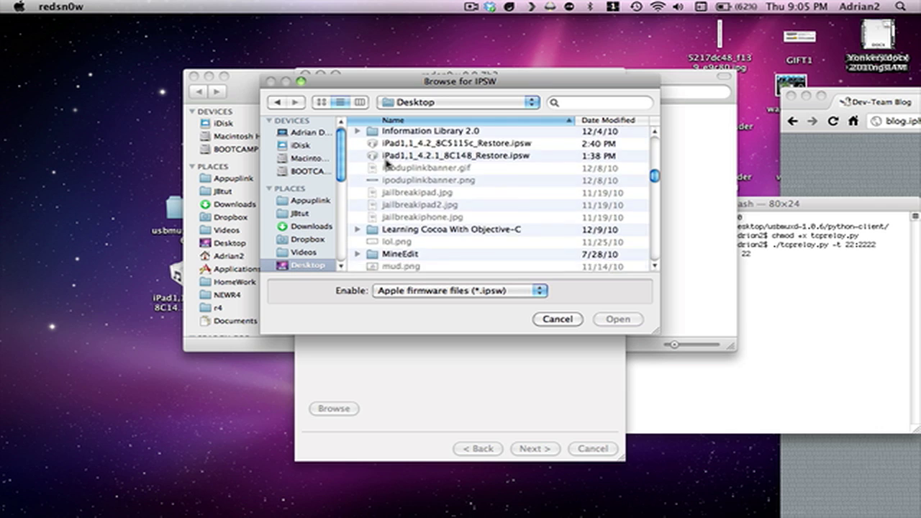
scroll(388, 164, down, 5)
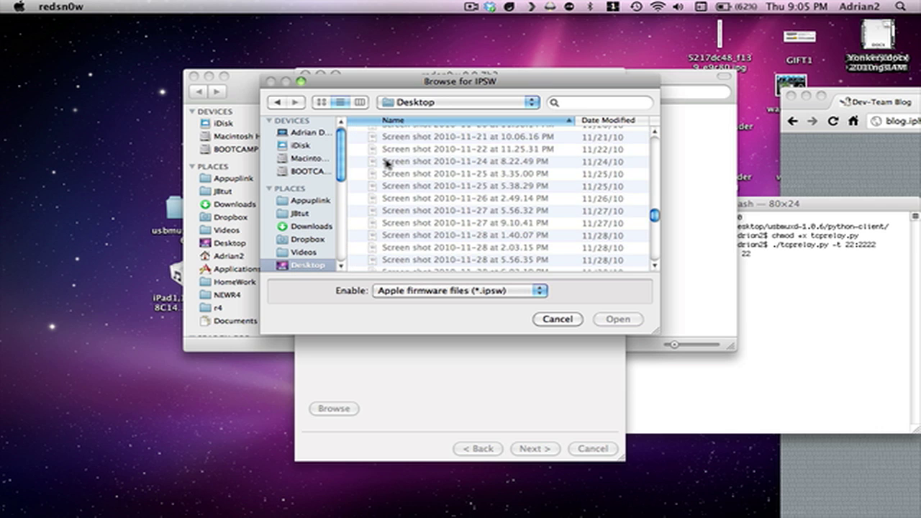
click(607, 121)
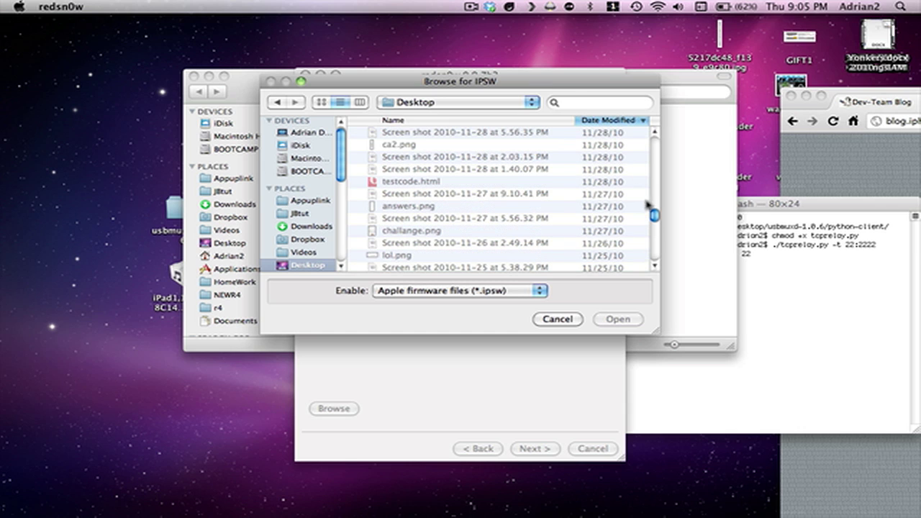
drag(653, 214, 655, 134)
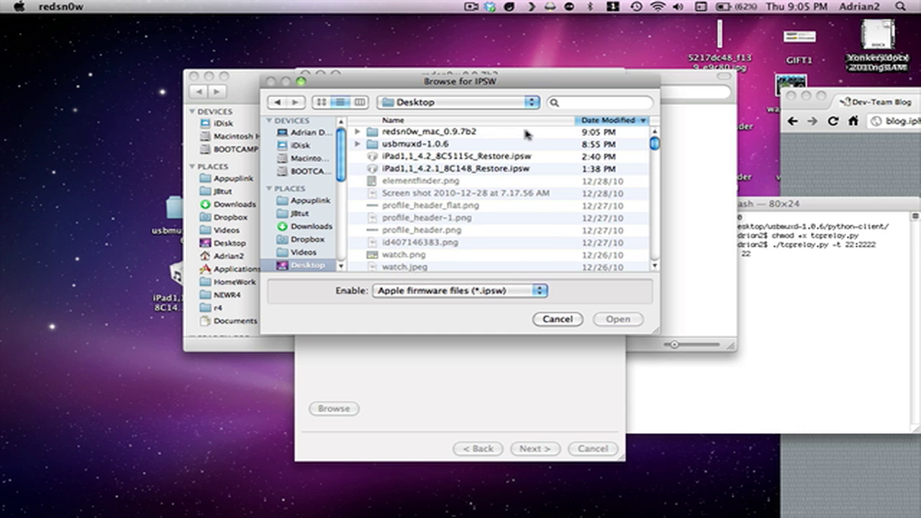
click(453, 169)
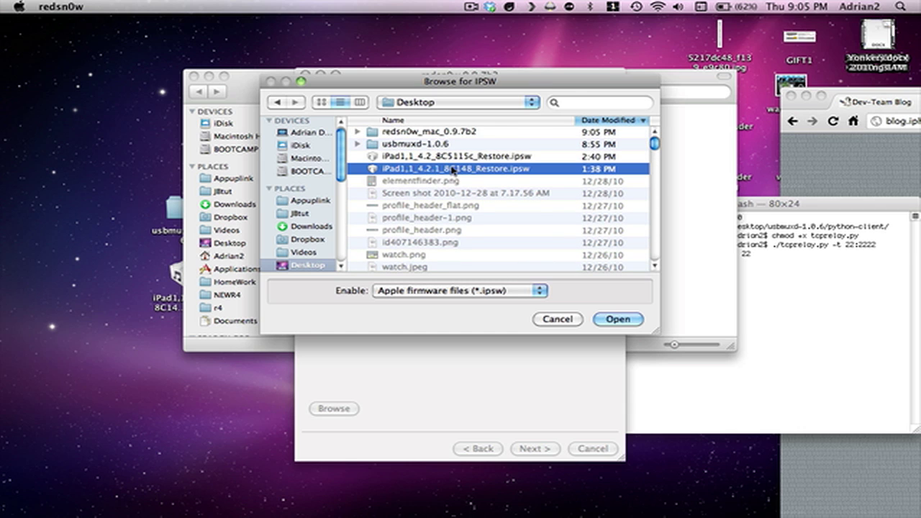
click(617, 320)
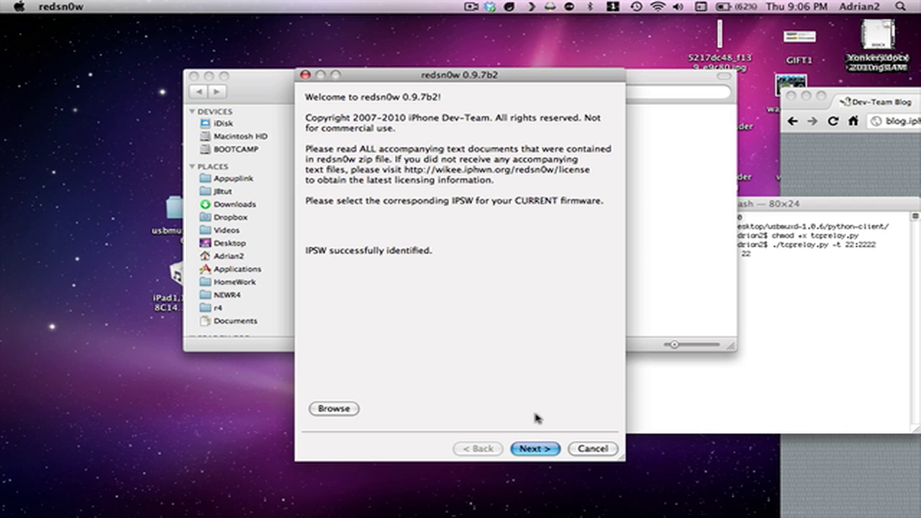
- Untick Install Cydia, tick Jailbreak Monte (untether), and supply iPad1,1_4.2_8C5115c_Restore.ipsw
click(536, 449)
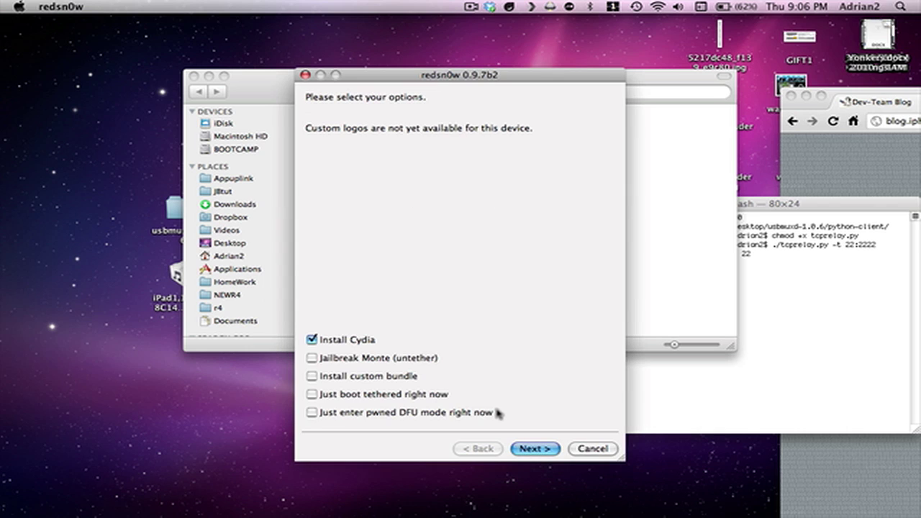
click(312, 339)
click(315, 359)
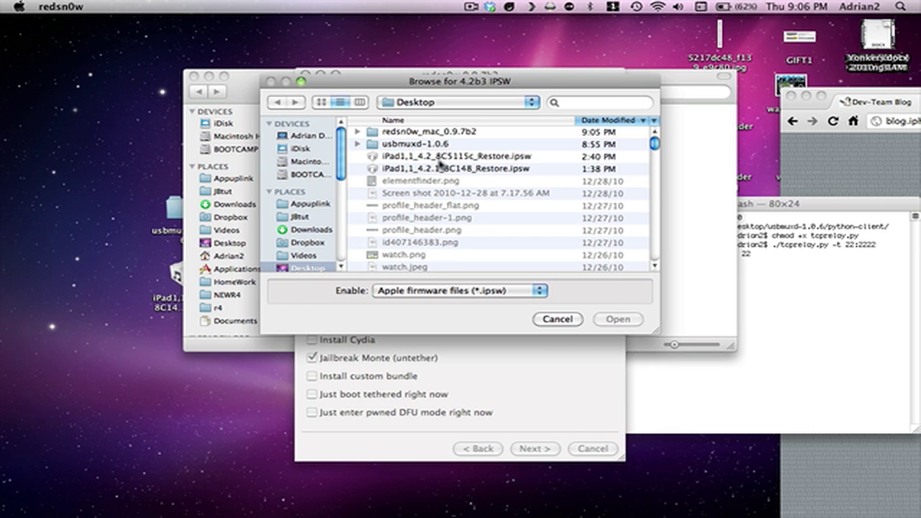
click(439, 158)
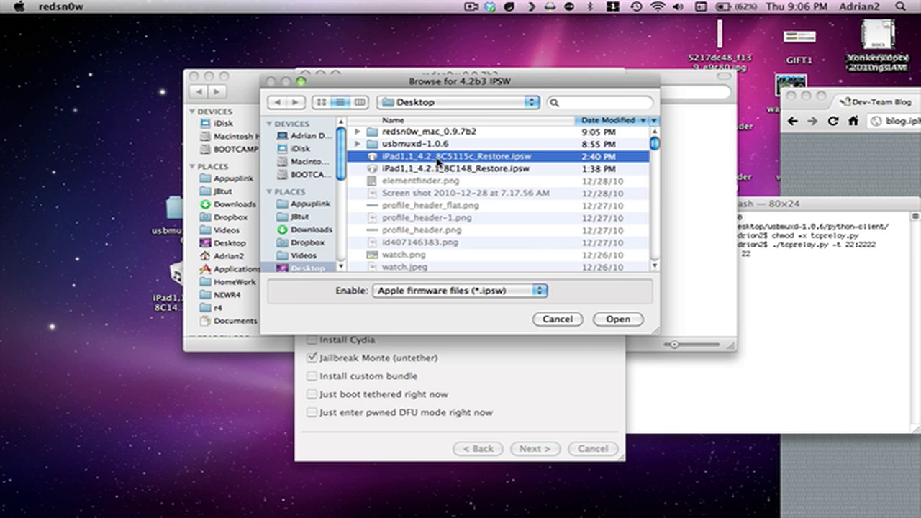
click(612, 318)
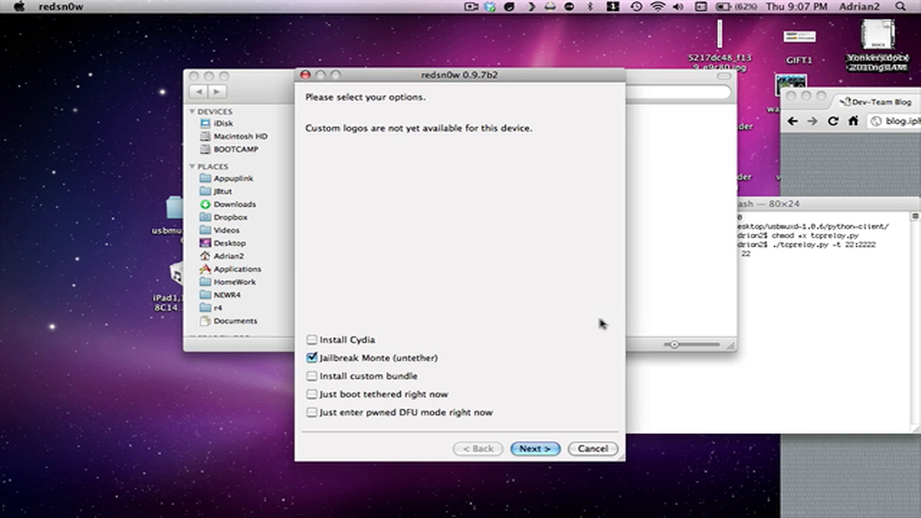
- Continue past the options and the iPad-off check to begin jailbreaking
click(532, 450)
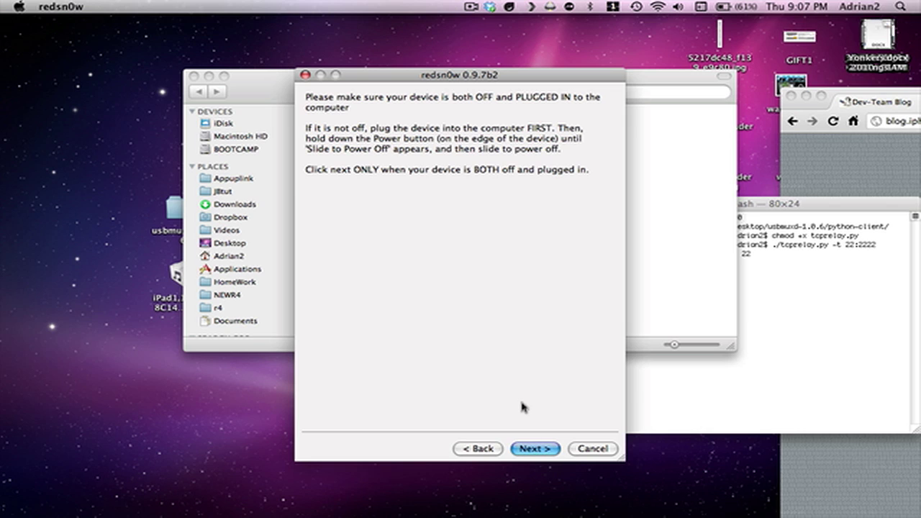
click(530, 447)
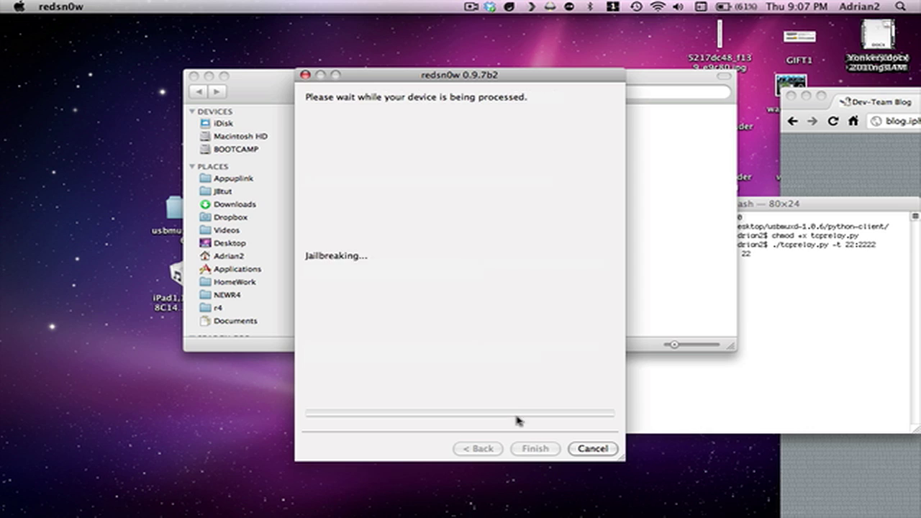